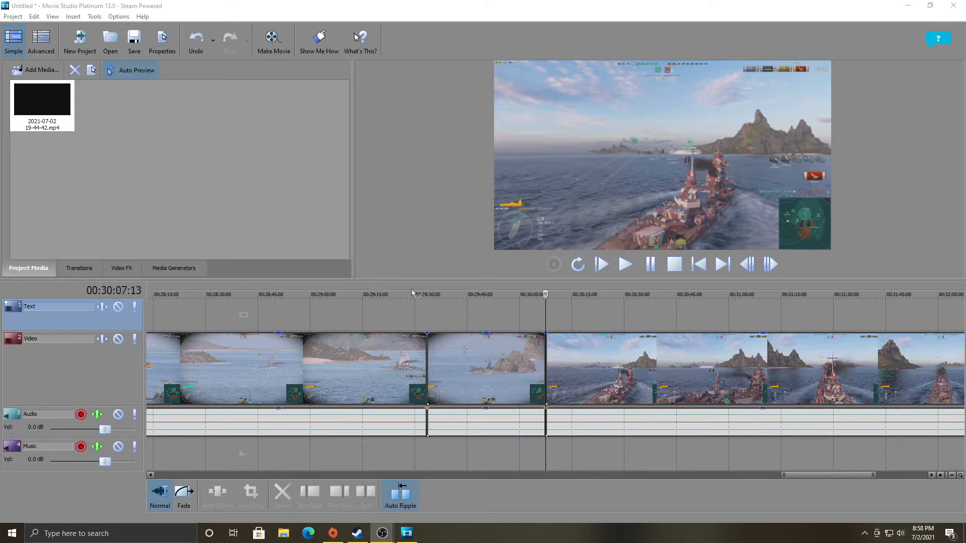
# Step: Play back the clip that begins at about 00:29:30
pyautogui.click(427, 294)
pyautogui.click(626, 263)
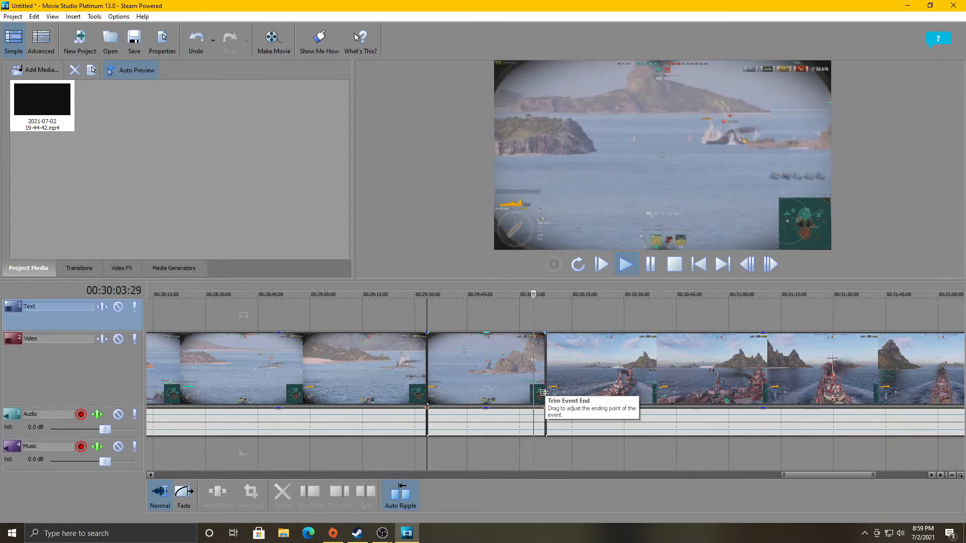
pyautogui.click(649, 265)
# Step: Split the preceding video clip and its audio at 00:28:59:05
pyautogui.click(421, 296)
pyautogui.click(430, 301)
pyautogui.click(424, 315)
pyautogui.click(307, 299)
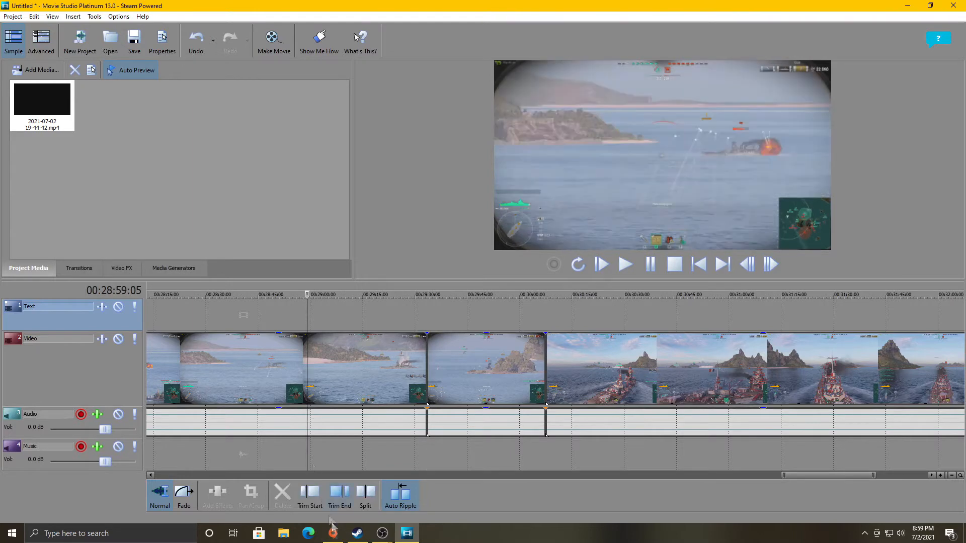
pyautogui.click(362, 494)
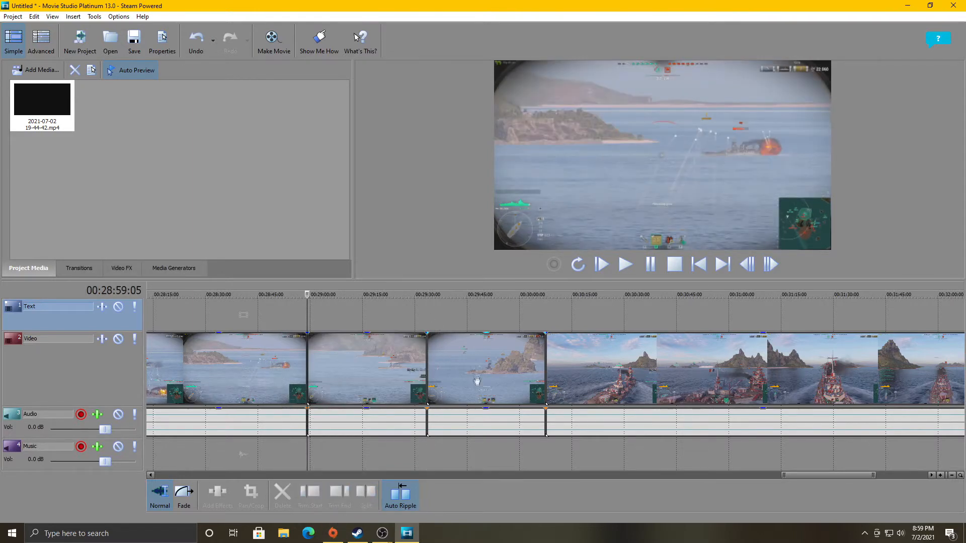
# Step: Space out the three clips after the new split with gaps between them, starting the first one at about 00:29:11
pyautogui.moveTo(370, 361); pyautogui.dragTo(412, 365)
pyautogui.moveTo(552, 374)
pyautogui.mouseDown()
pyautogui.moveTo(678, 372)
pyautogui.moveTo(569, 371)
pyautogui.mouseUp()
pyautogui.moveTo(628, 371); pyautogui.dragTo(679, 371)
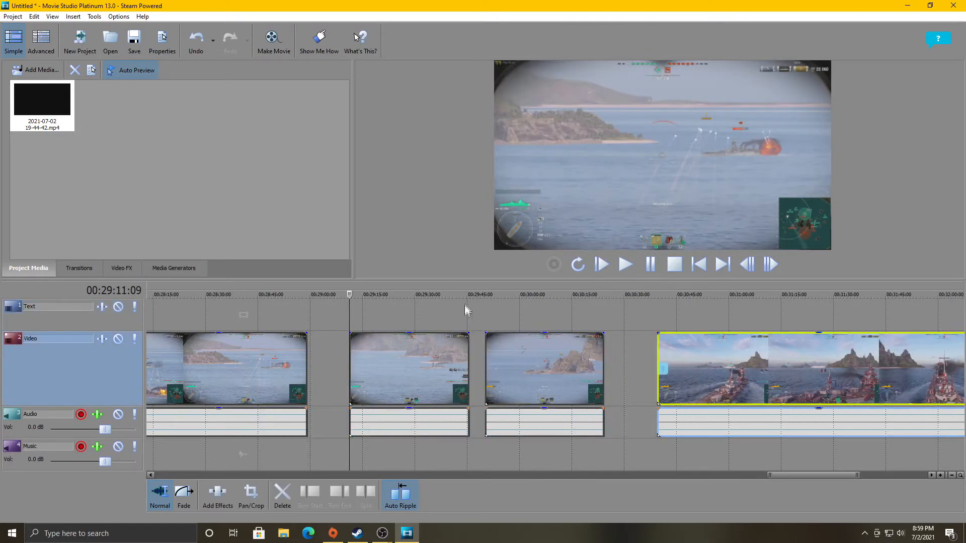
# Step: Speed up the clip starting at about 00:29:50 by time-compressing its ending edge to about 8 seconds
pyautogui.click(496, 294)
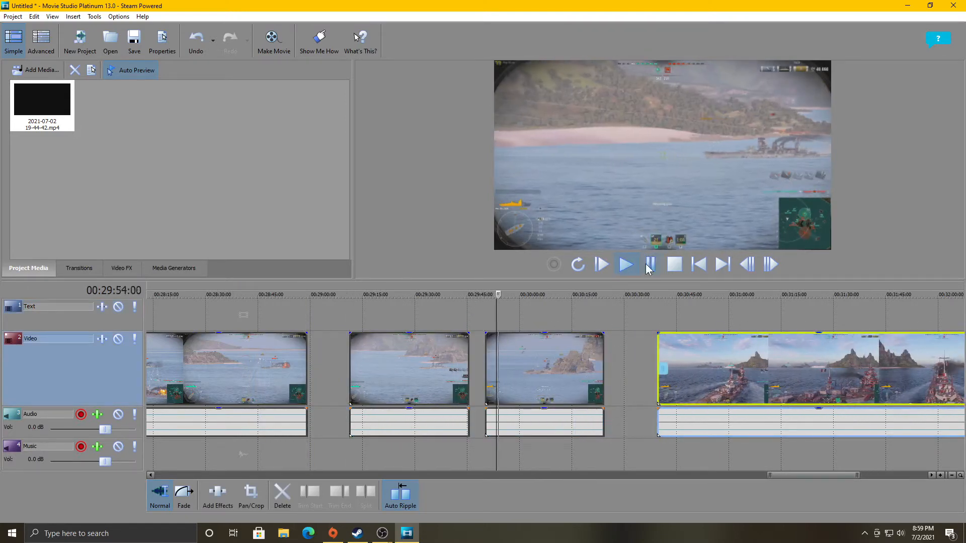
pyautogui.click(538, 367)
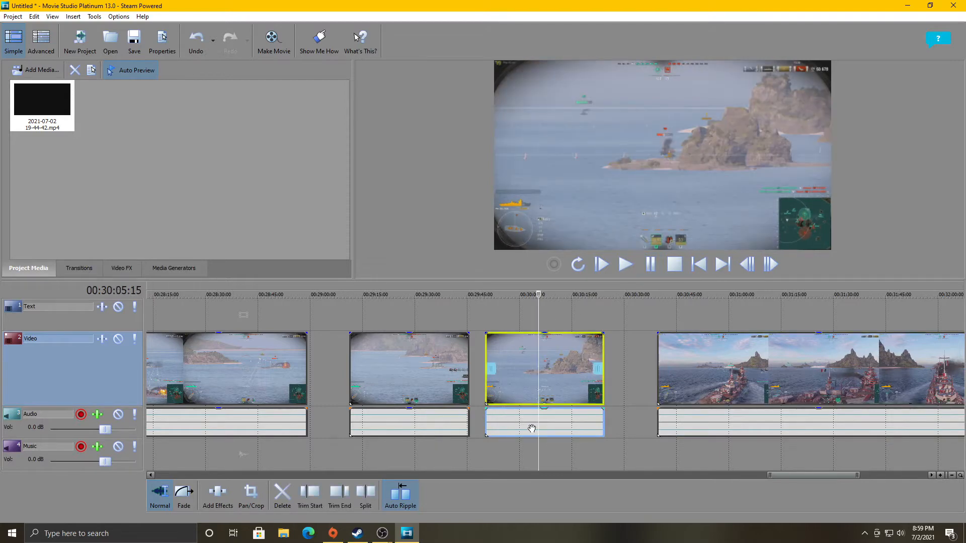
pyautogui.click(624, 406)
pyautogui.click(543, 419)
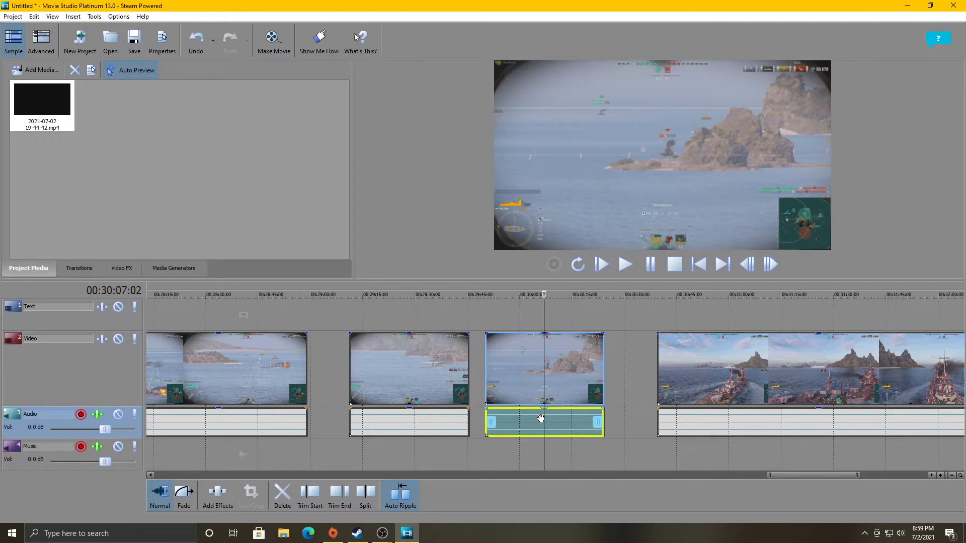
pyautogui.moveTo(546, 413); pyautogui.dragTo(544, 446)
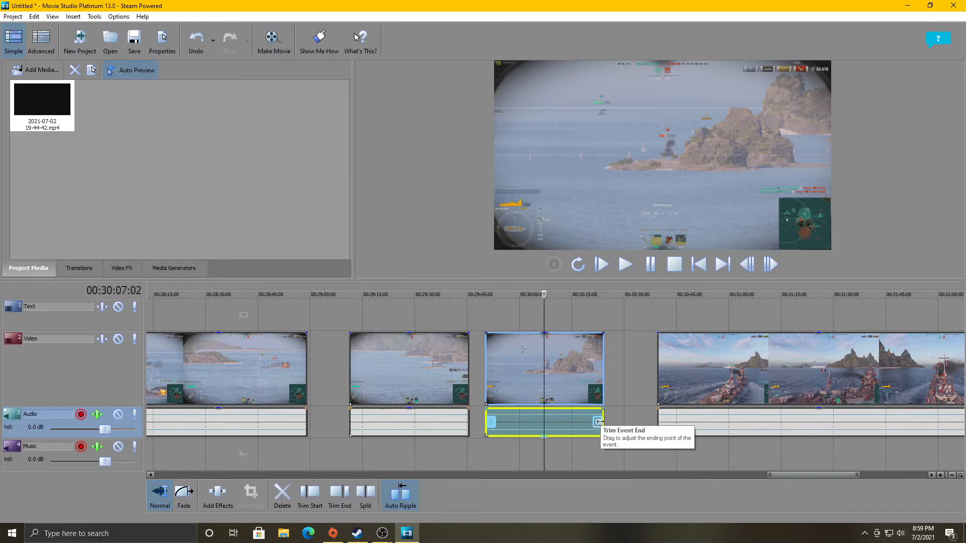
pyautogui.moveTo(599, 421); pyautogui.dragTo(495, 422)
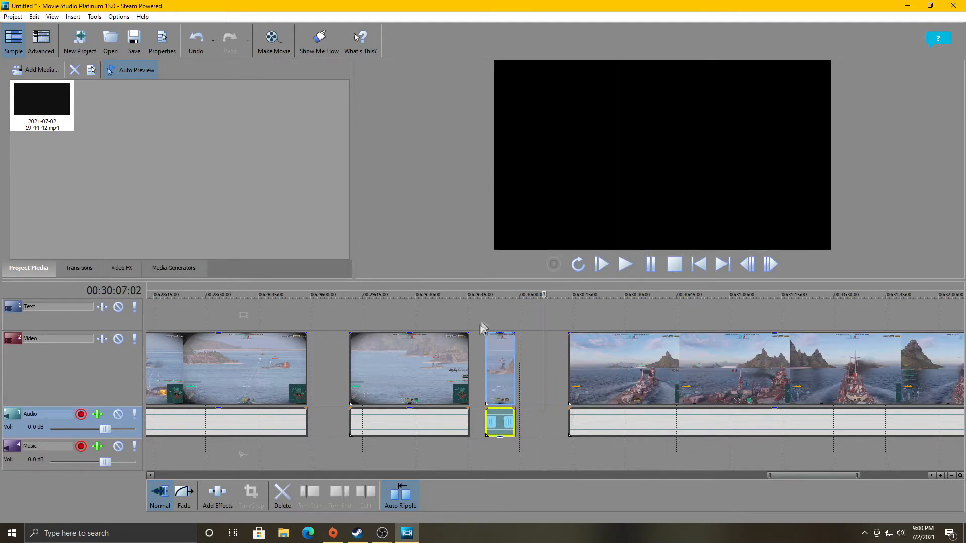
# Step: Play back the shortened clip from its start at 00:29:50:05 to check its speed
pyautogui.click(606, 264)
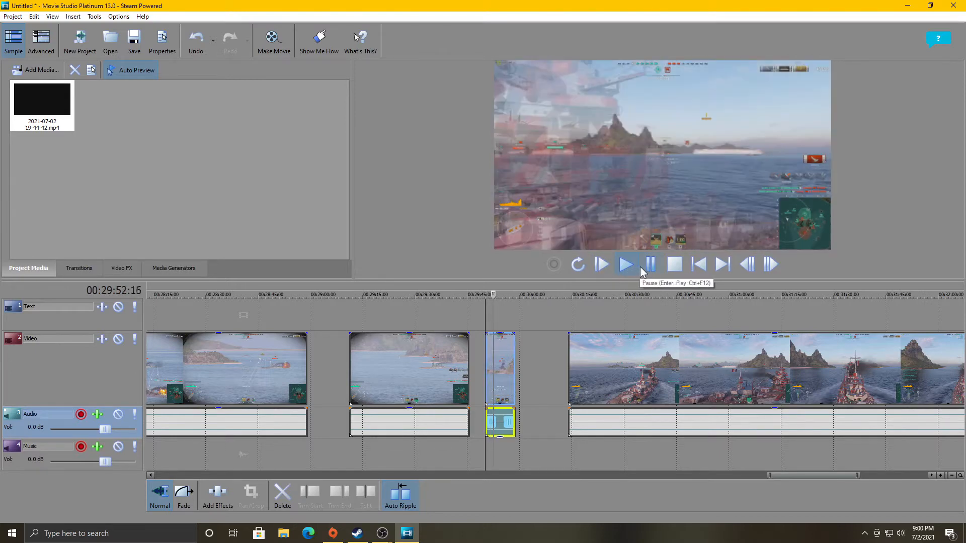
pyautogui.scroll(8, 547, 374)
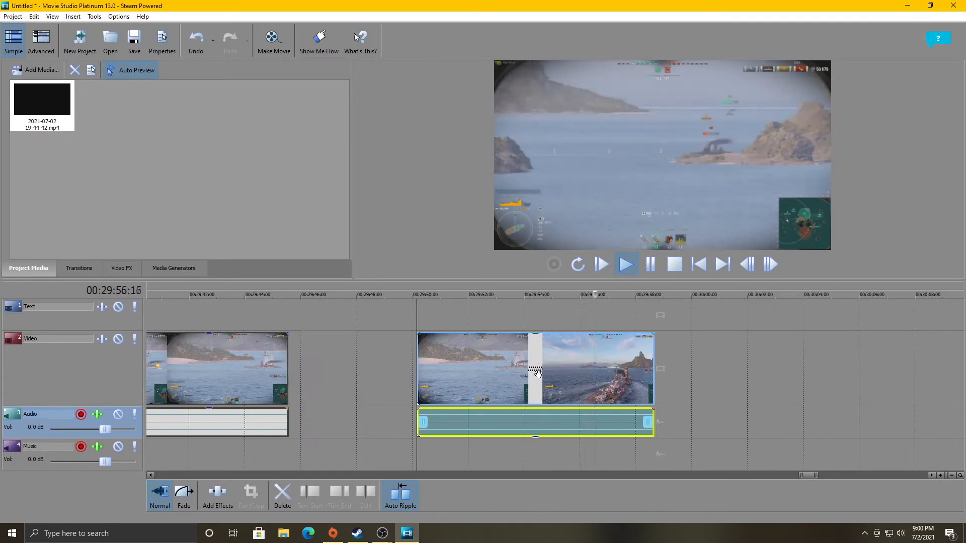
pyautogui.click(654, 268)
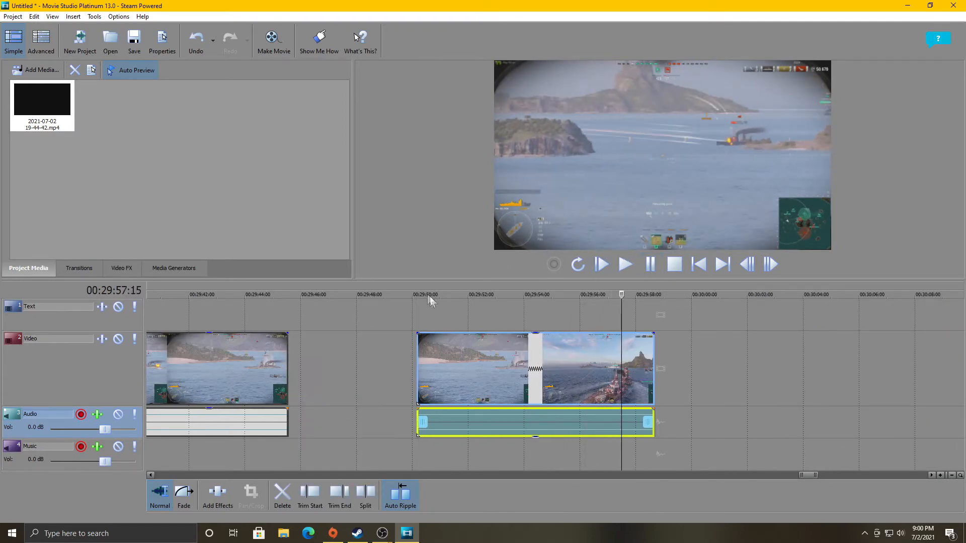
pyautogui.click(416, 298)
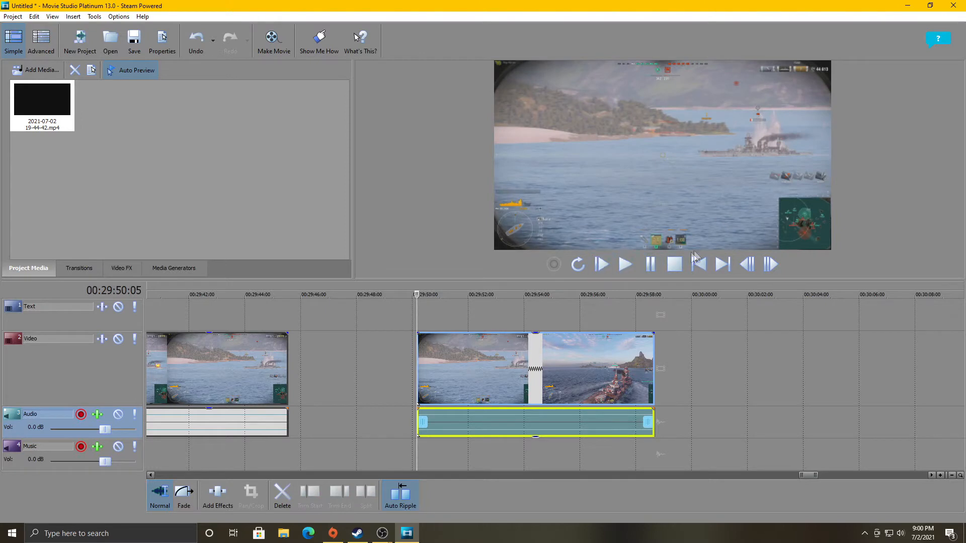
pyautogui.click(627, 269)
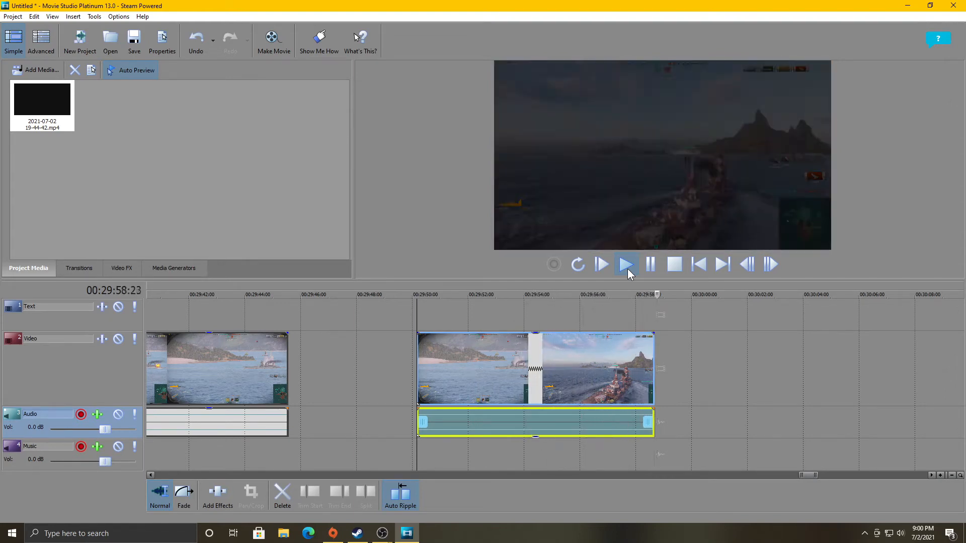
pyautogui.click(651, 265)
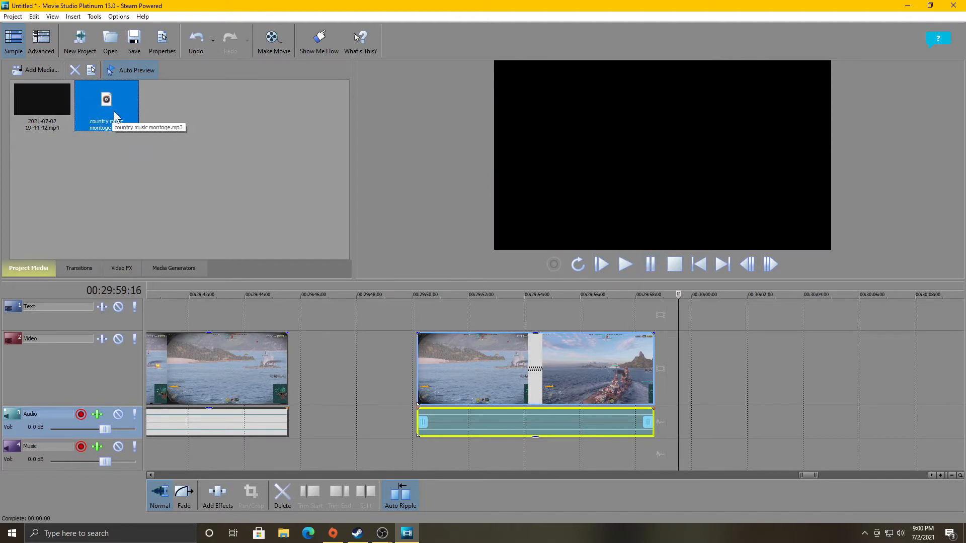
# Step: Place country music montoge.mp3 on the Music track beneath the shortened clip's start and play it back from there
pyautogui.moveTo(111, 97); pyautogui.dragTo(426, 469)
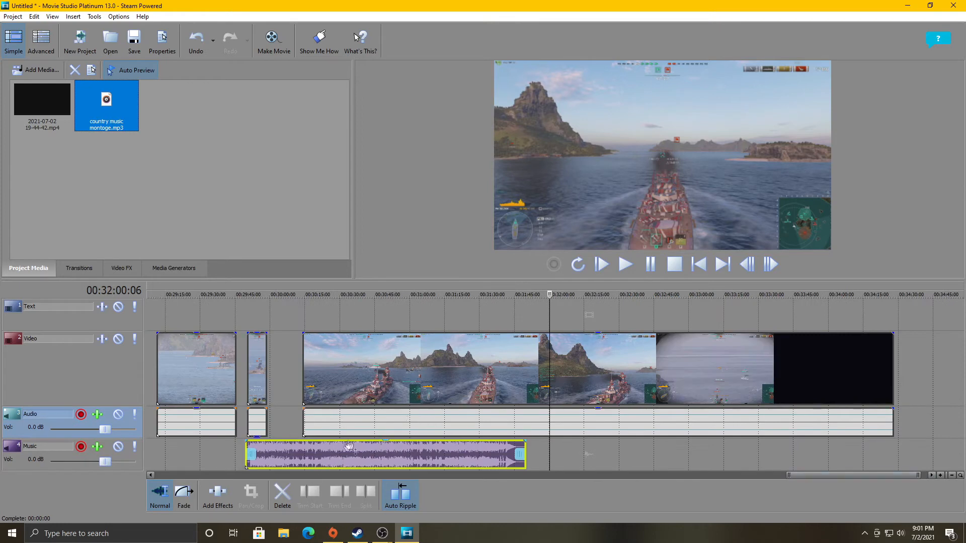
pyautogui.click(246, 308)
pyautogui.click(626, 264)
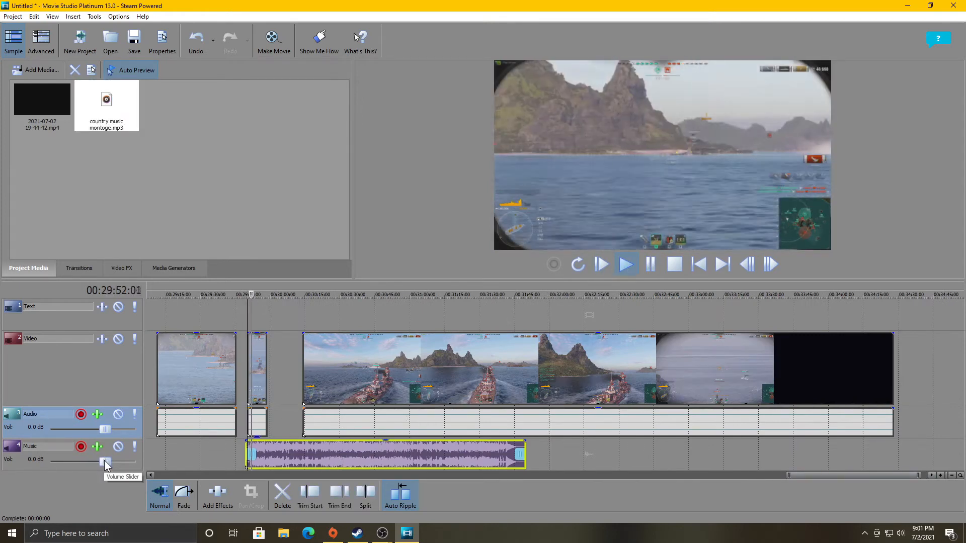
pyautogui.click(651, 265)
# Step: Play the music around the shortened clip and add a marker just after its end, at about 00:29:59
pyautogui.scroll(5, 343, 385)
pyautogui.click(626, 264)
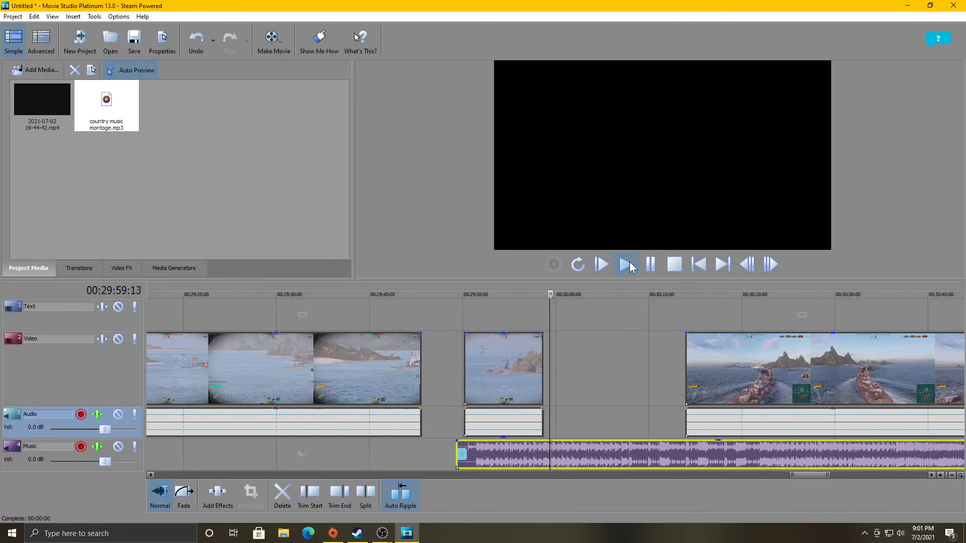
pyautogui.scroll(-2, 626, 368)
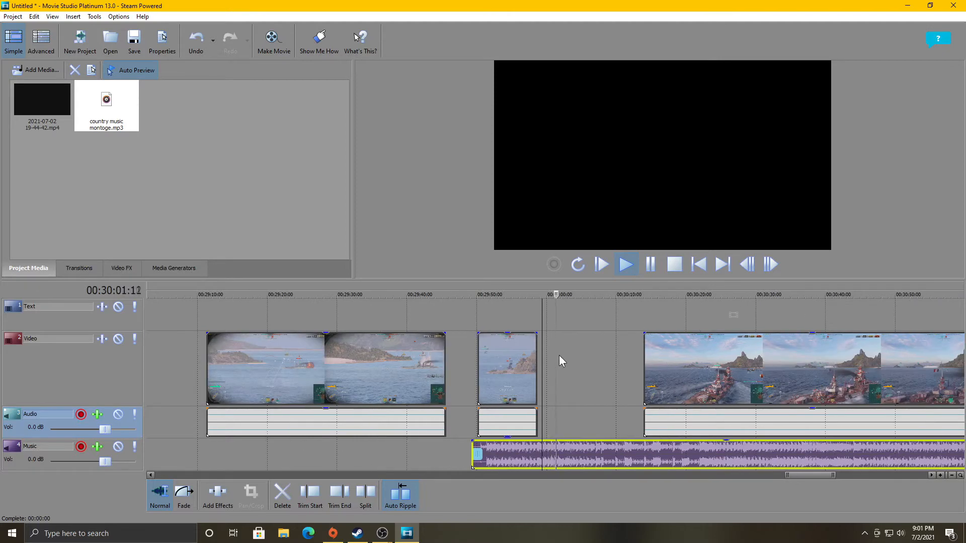
pyautogui.click(542, 295)
pyautogui.click(531, 295)
pyautogui.press('m')
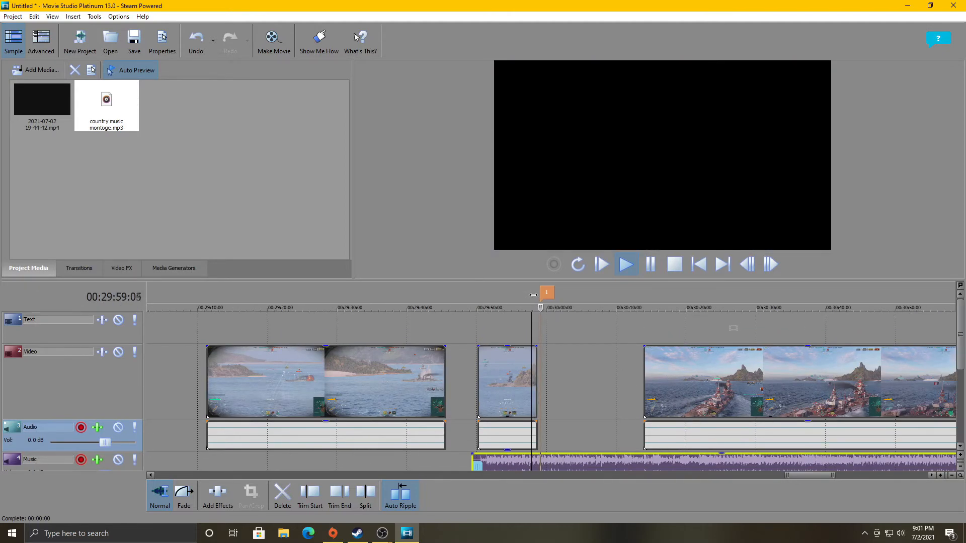
pyautogui.click(650, 264)
pyautogui.scroll(2, 517, 337)
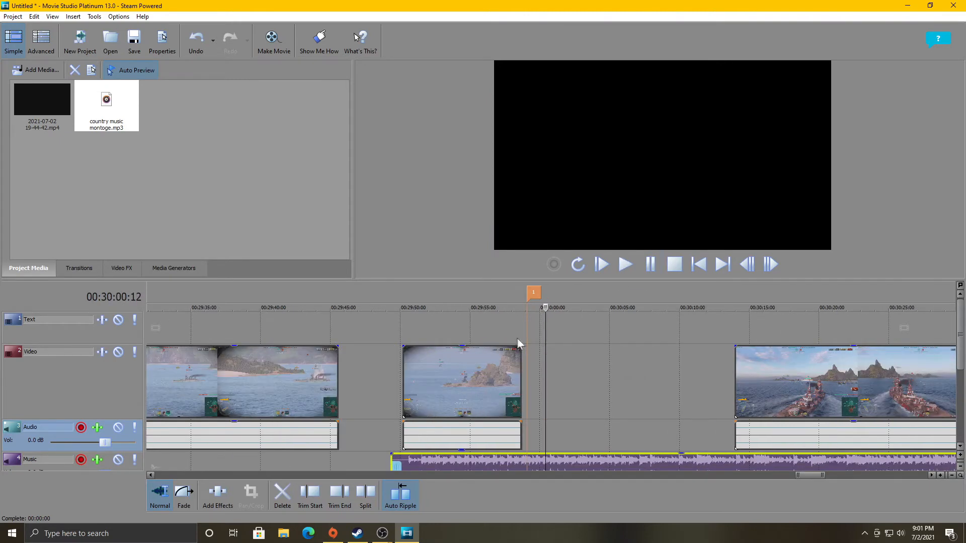
# Step: Split the music at the marker and shift it earlier so the split lines up with the shortened clip's start
pyautogui.click(529, 333)
pyautogui.click(367, 499)
pyautogui.moveTo(483, 461); pyautogui.dragTo(353, 456)
pyautogui.click(388, 388)
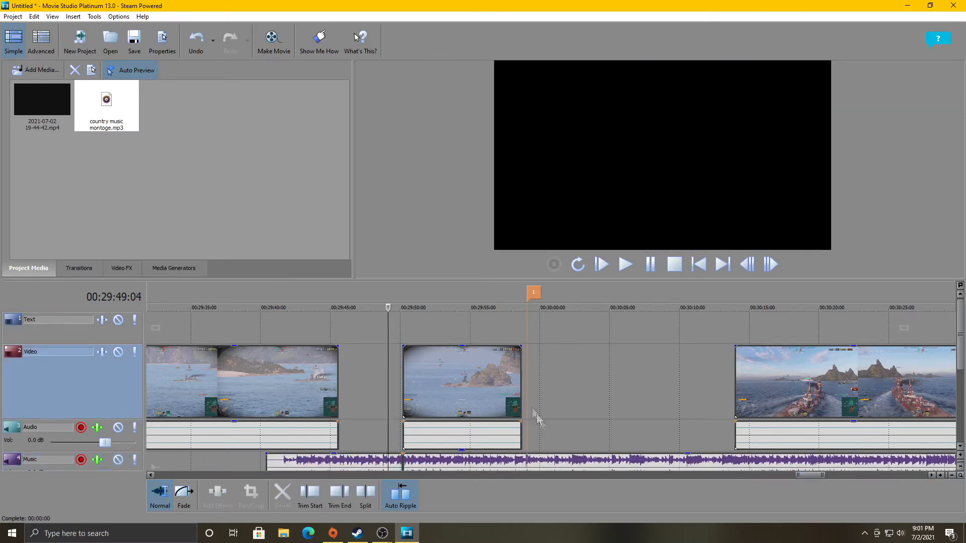
# Step: Play back the end of the shortened clip with the shifted music up to the marker
pyautogui.click(474, 307)
pyautogui.click(626, 265)
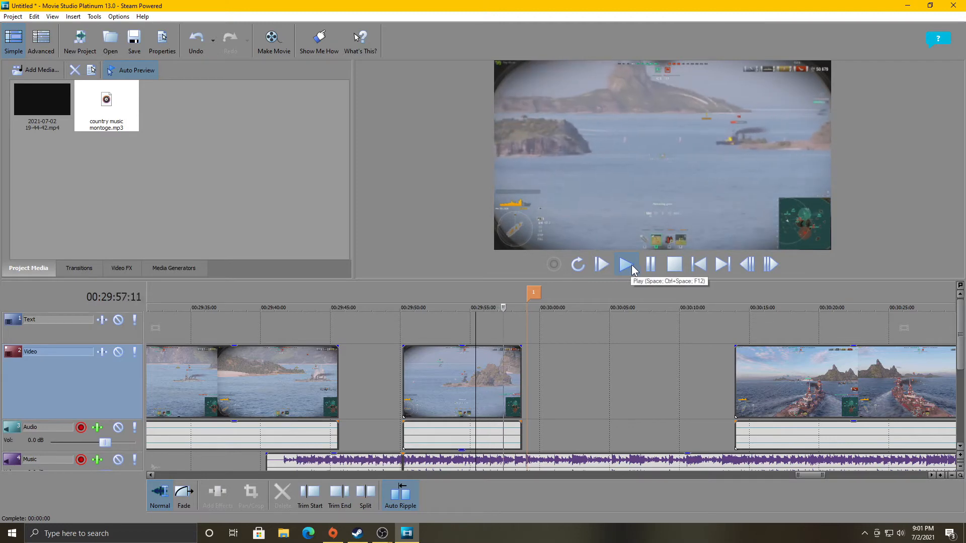
pyautogui.click(644, 266)
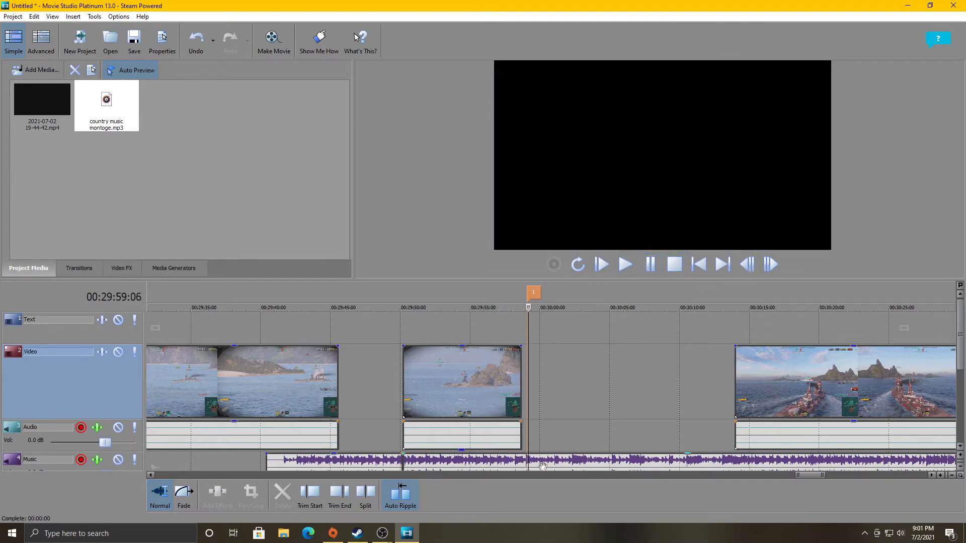
# Step: Split the music at the marker, at 00:29:59:02, and cut the portion after it from the Music track
pyautogui.click(524, 307)
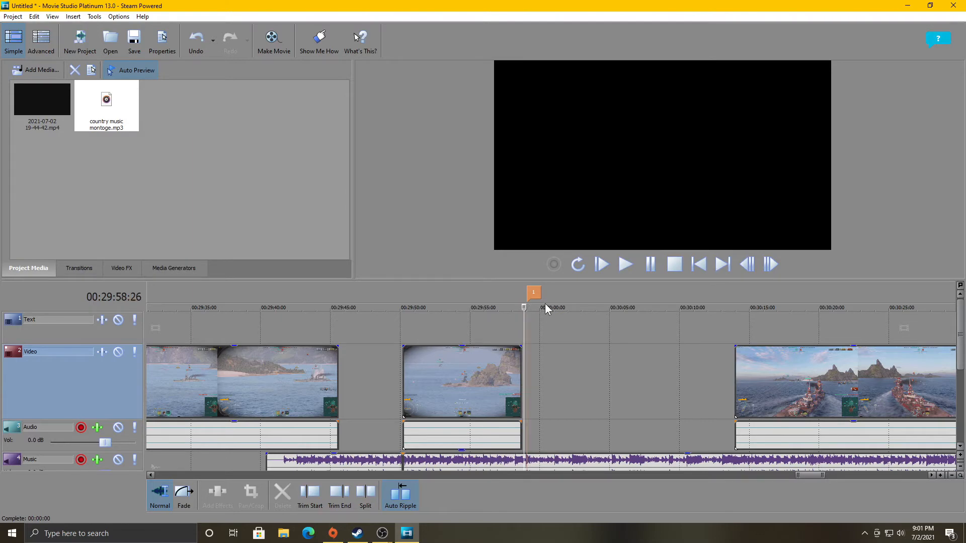
pyautogui.click(533, 310)
pyautogui.moveTo(533, 307); pyautogui.dragTo(529, 308)
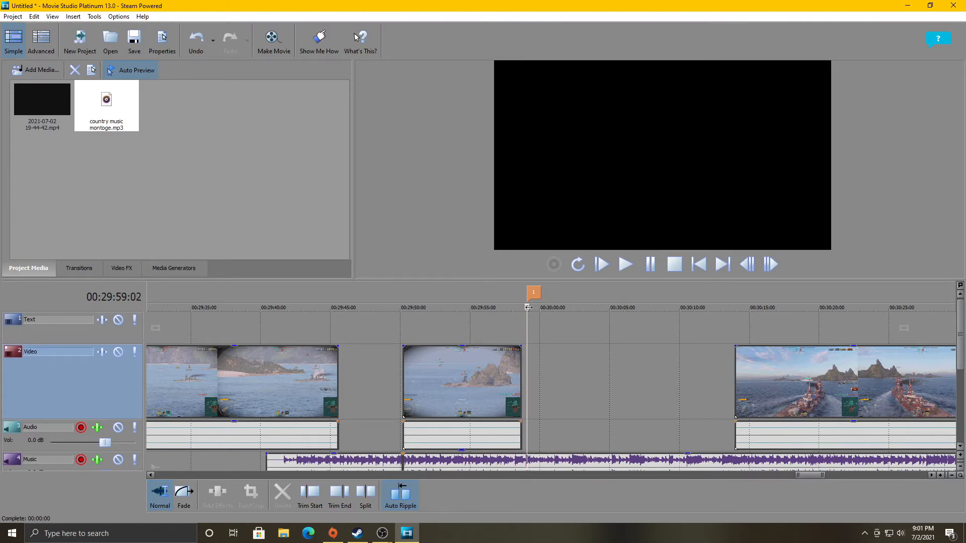
pyautogui.click(577, 459)
pyautogui.rightClick(599, 460)
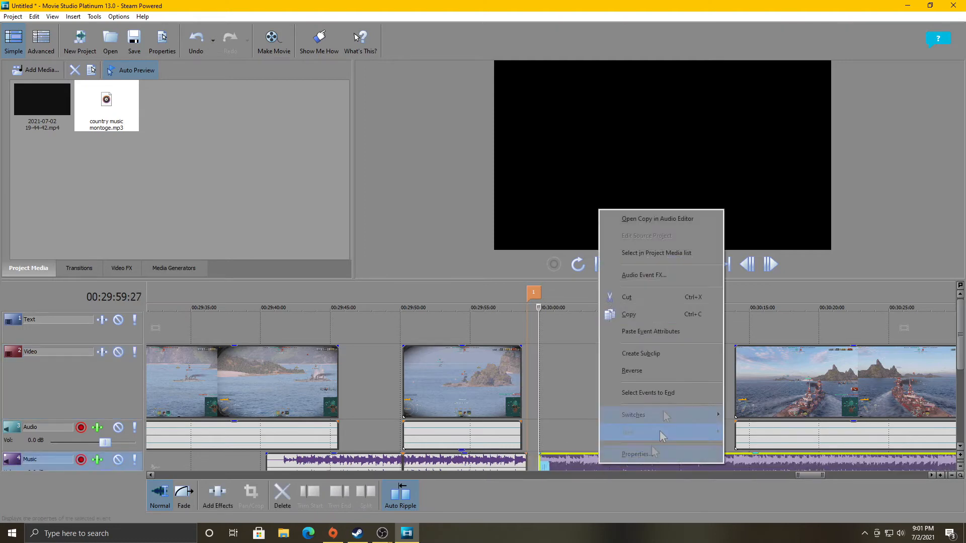
pyautogui.click(639, 296)
# Step: Cut the leading music piece that lies before the shortened clip's start
pyautogui.click(347, 463)
pyautogui.rightClick(357, 462)
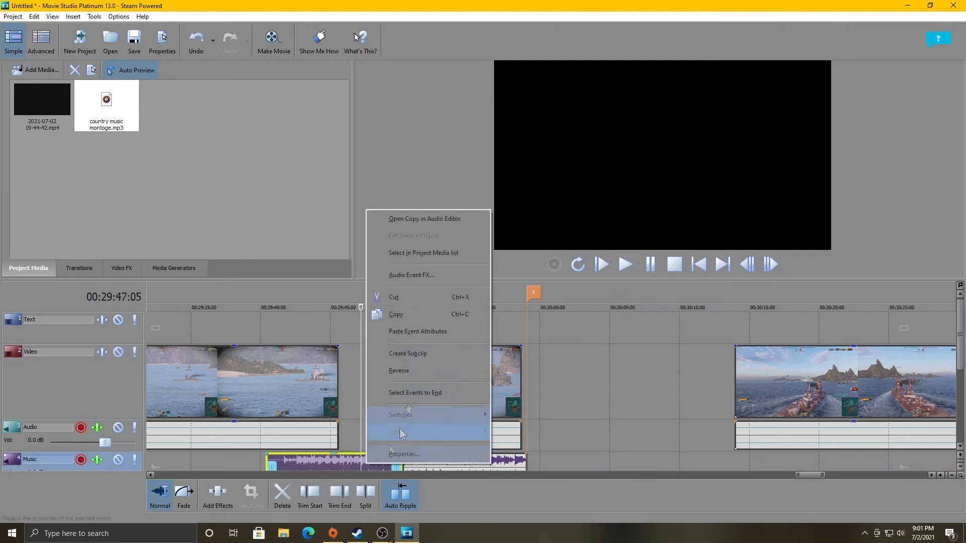
pyautogui.click(382, 296)
# Step: Close the gaps around the shortened clip by moving it against the preceding clip and the following clip against it
pyautogui.moveTo(472, 394); pyautogui.dragTo(408, 395)
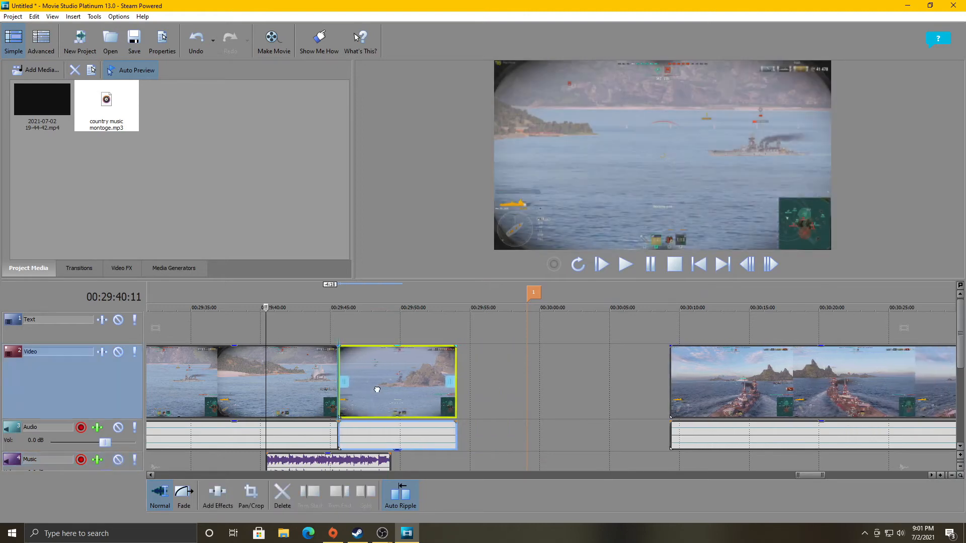
pyautogui.click(734, 388)
pyautogui.moveTo(734, 387); pyautogui.dragTo(520, 388)
# Step: In Fade mode, overlap the shortened clip slightly with its preceding and following clips to create short crossfades
pyautogui.scroll(3, 410, 381)
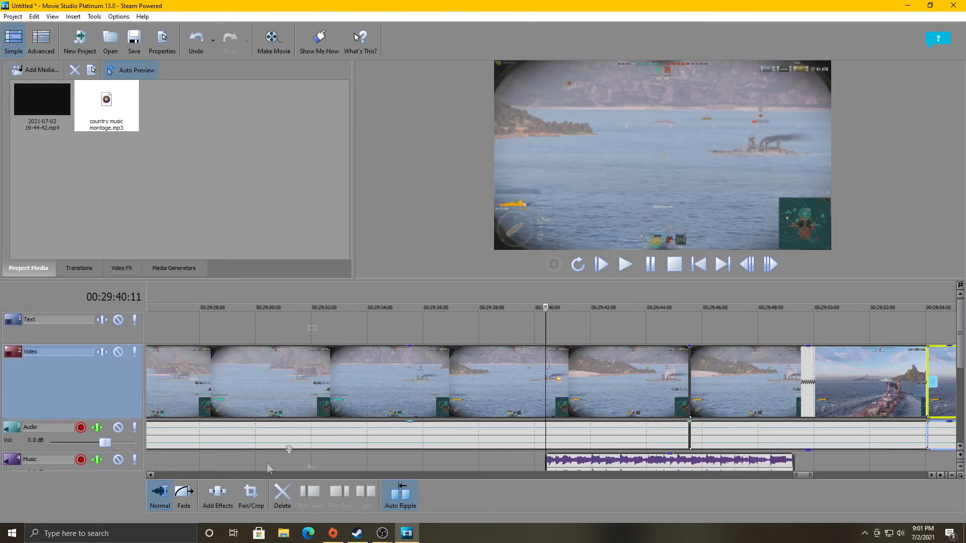
pyautogui.click(185, 504)
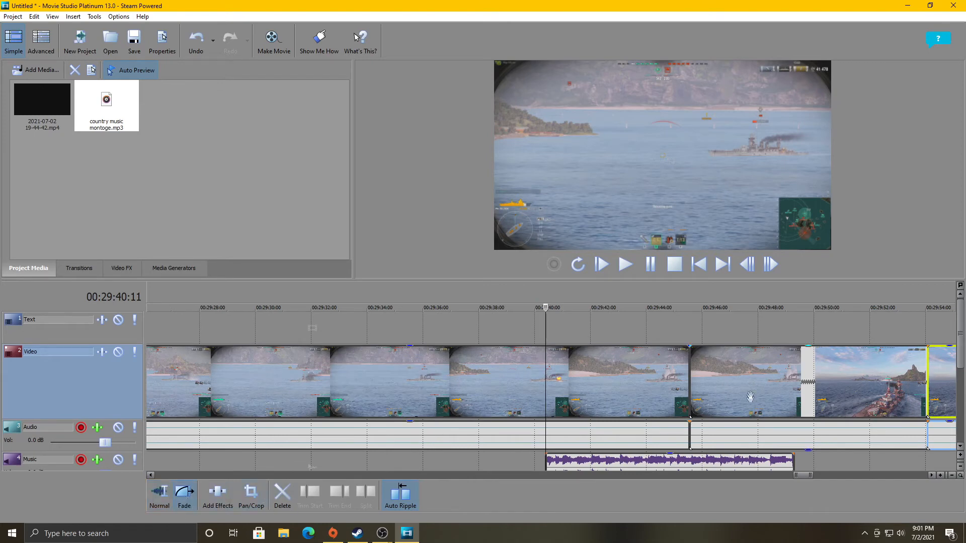
pyautogui.moveTo(697, 360); pyautogui.dragTo(672, 399)
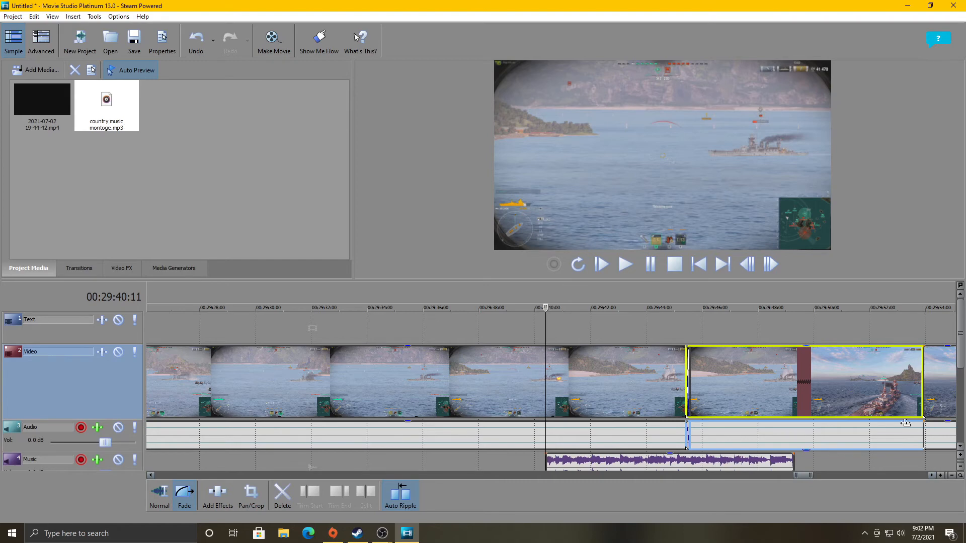
pyautogui.click(944, 385)
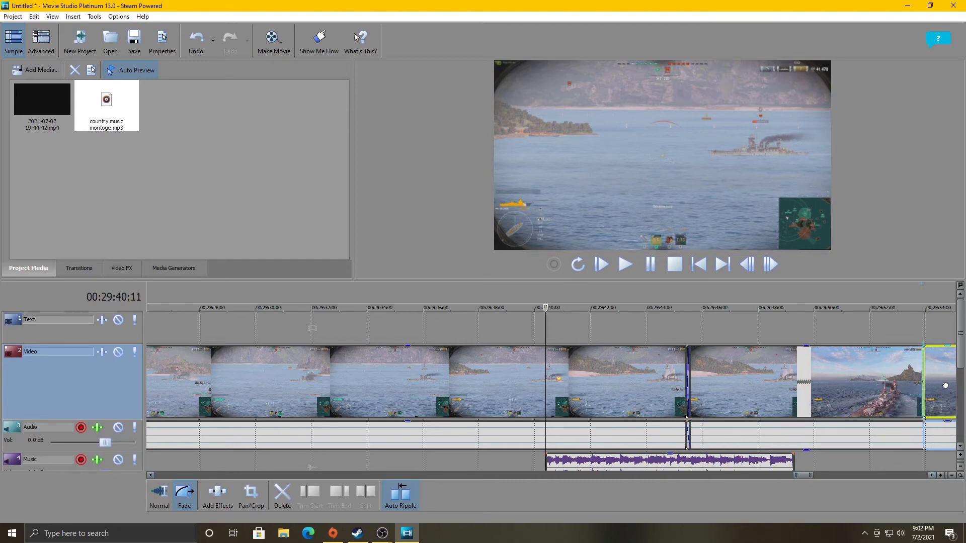
pyautogui.moveTo(944, 386); pyautogui.dragTo(933, 387)
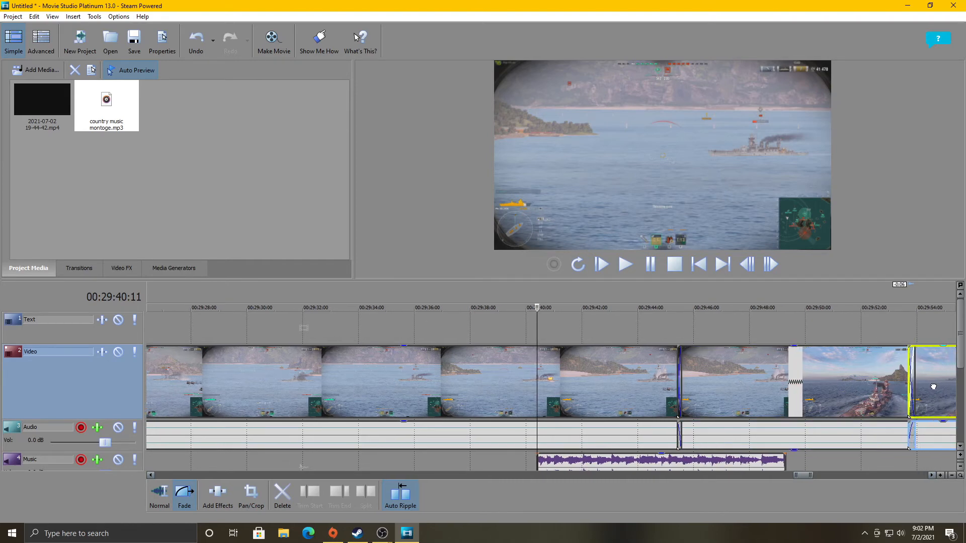
# Step: Move the remaining music piece beneath the shortened clip, starting at about 00:29:45:06, and play back the assembled section
pyautogui.moveTo(690, 465); pyautogui.dragTo(822, 457)
pyautogui.moveTo(824, 455); pyautogui.dragTo(826, 455)
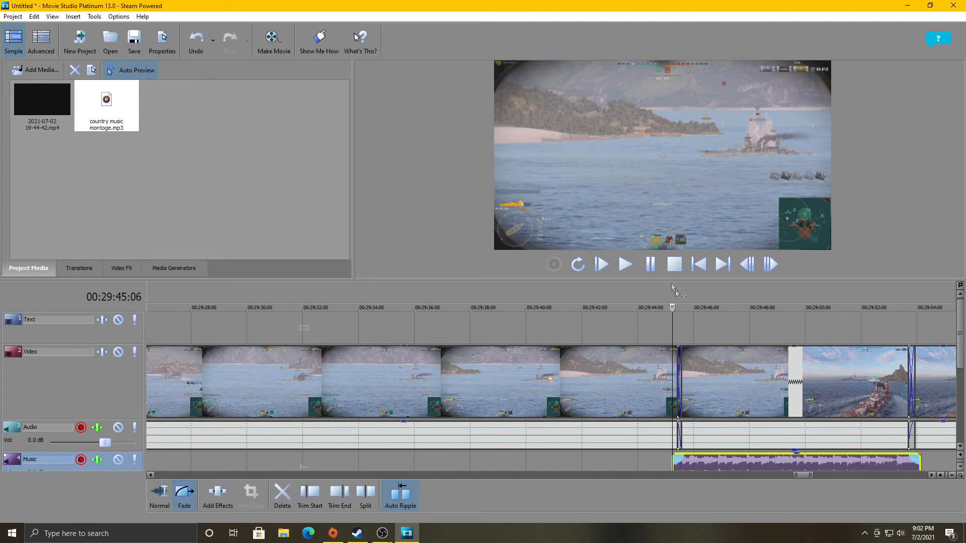
pyautogui.click(588, 308)
pyautogui.click(624, 265)
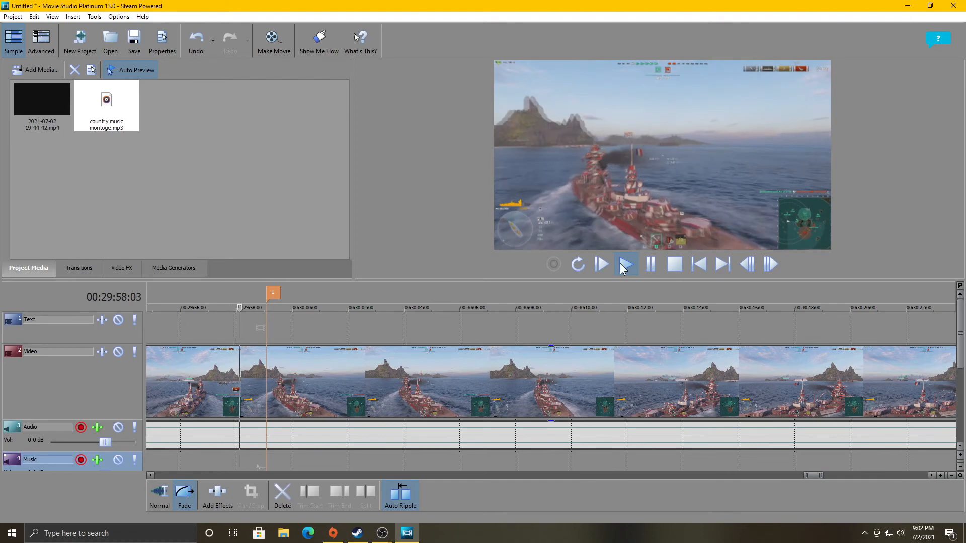
pyautogui.click(650, 264)
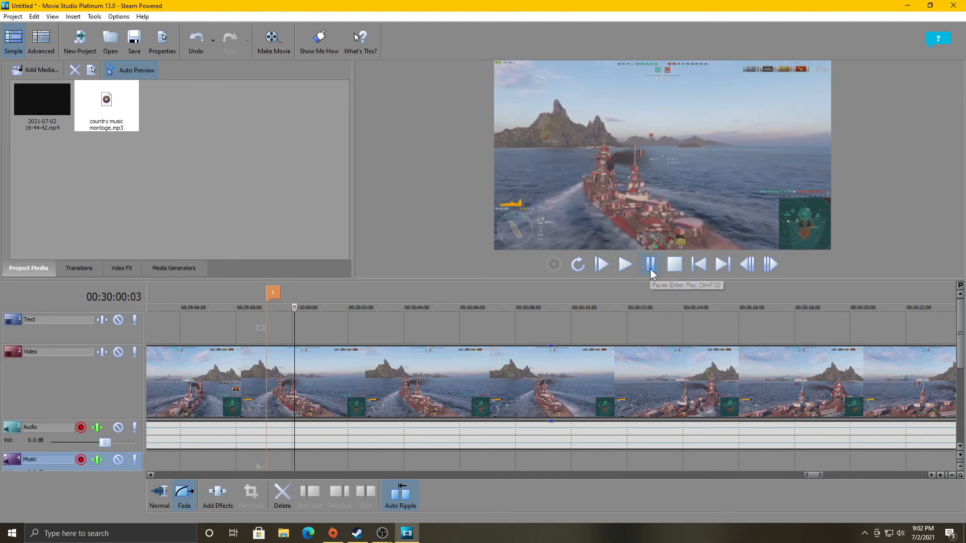
pyautogui.scroll(-5, 588, 416)
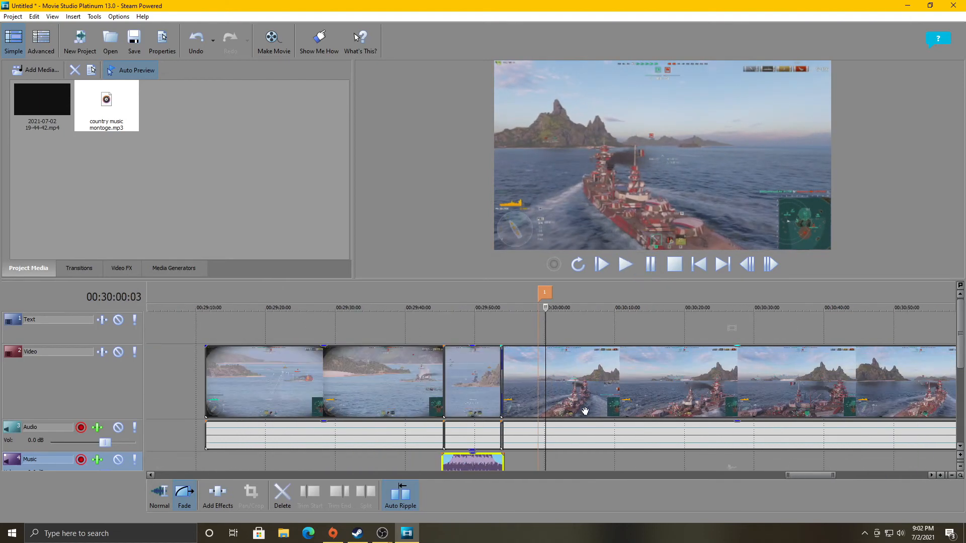